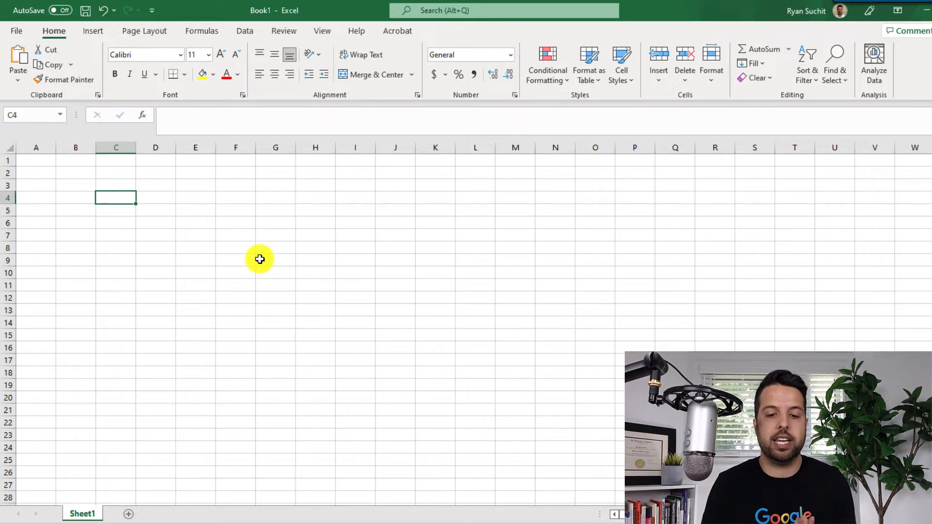
- Enter "city 1", "city 2" and "city 3" down column C, starting in cell C4
text(city 1)
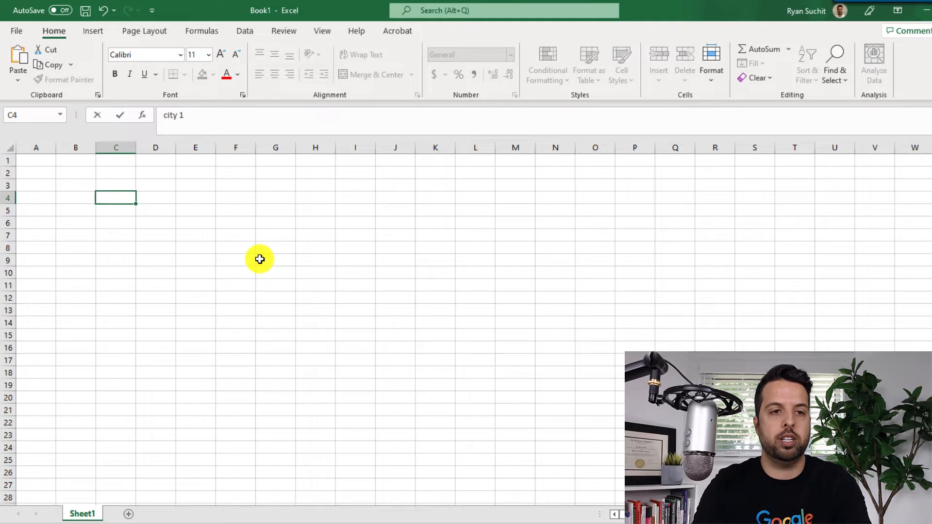
key(Return)
text(city 2)
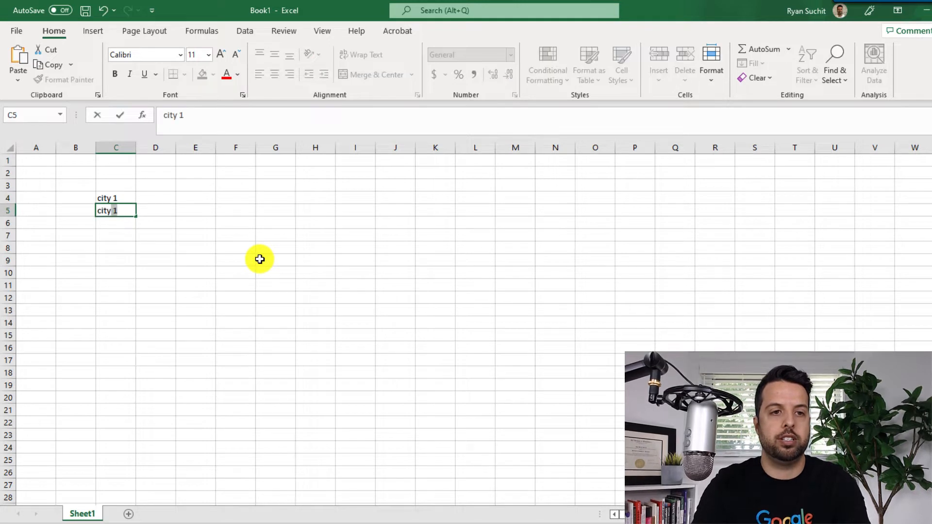
key(Return)
text(city 3)
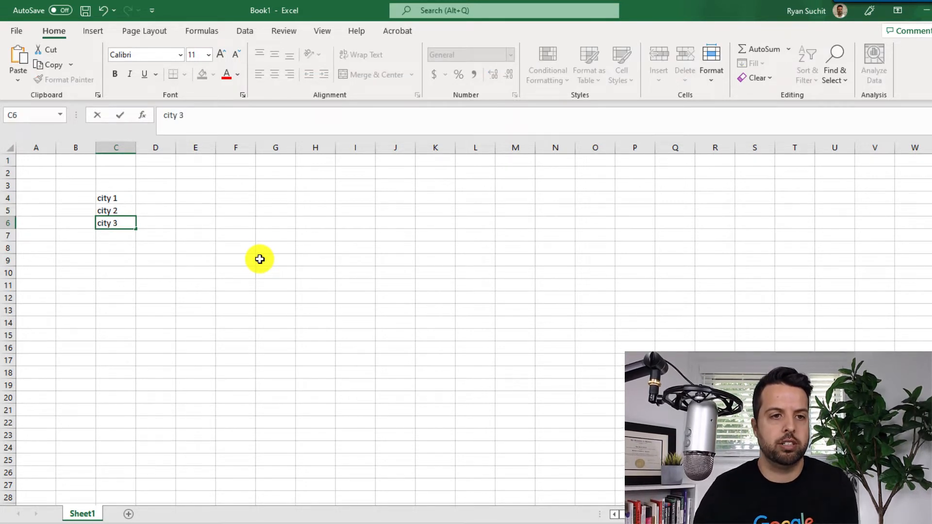
click(259, 260)
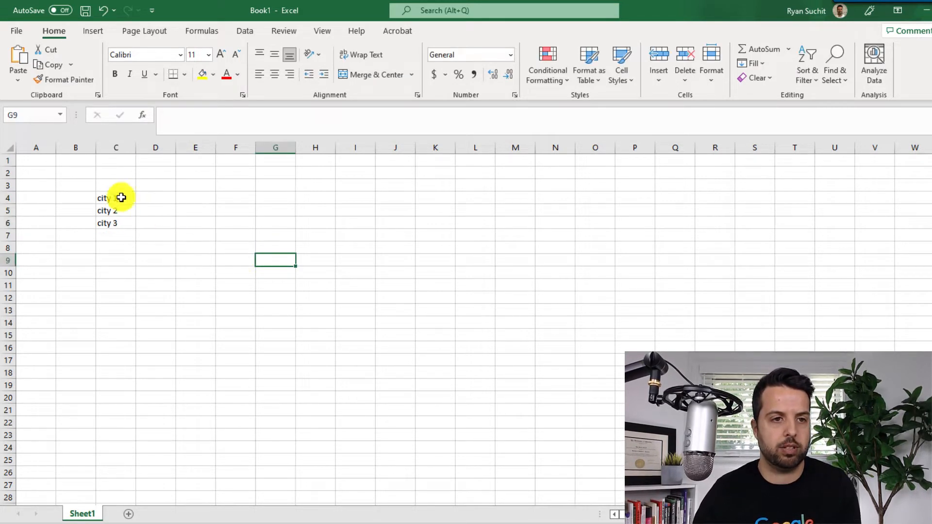
- Extend the city series in column C down to "city 12" in cell C15
drag(120, 197, 133, 343)
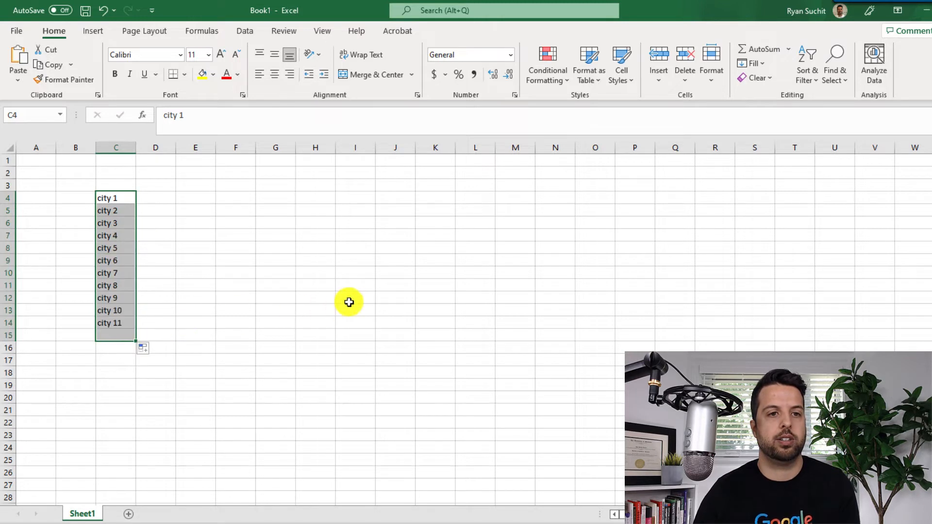
click(161, 350)
click(273, 257)
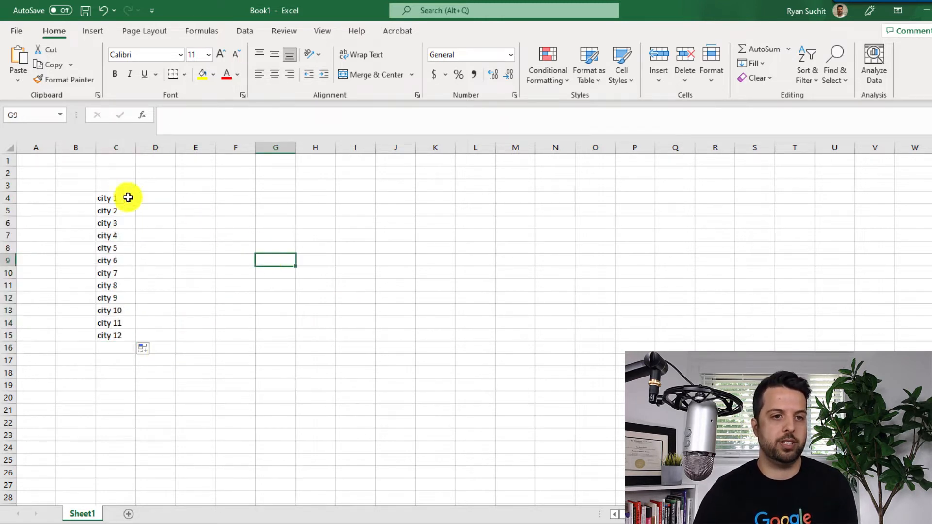
- Enter "pest control" in cell B4 beside city 1 and auto-fit the width of column B
click(70, 200)
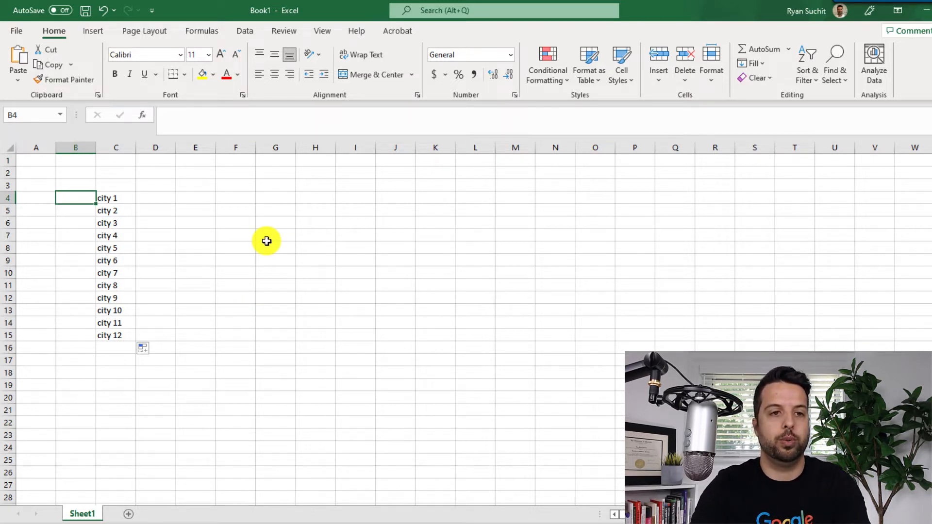
text(pest co)
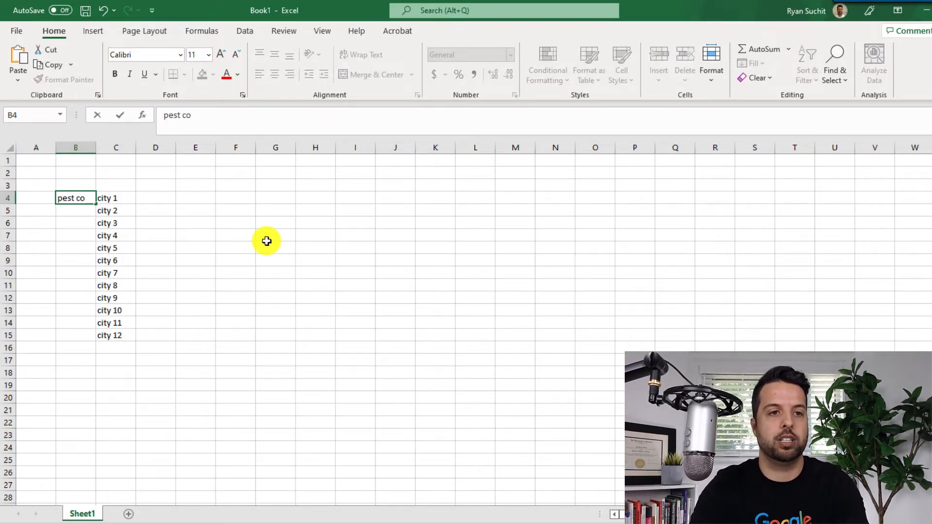
text(ntrol)
click(266, 241)
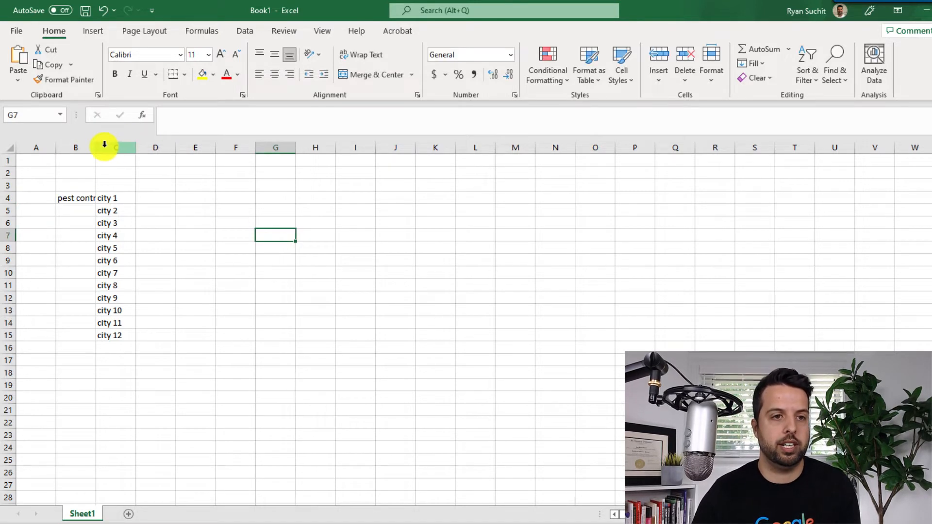
double_click(95, 147)
click(277, 263)
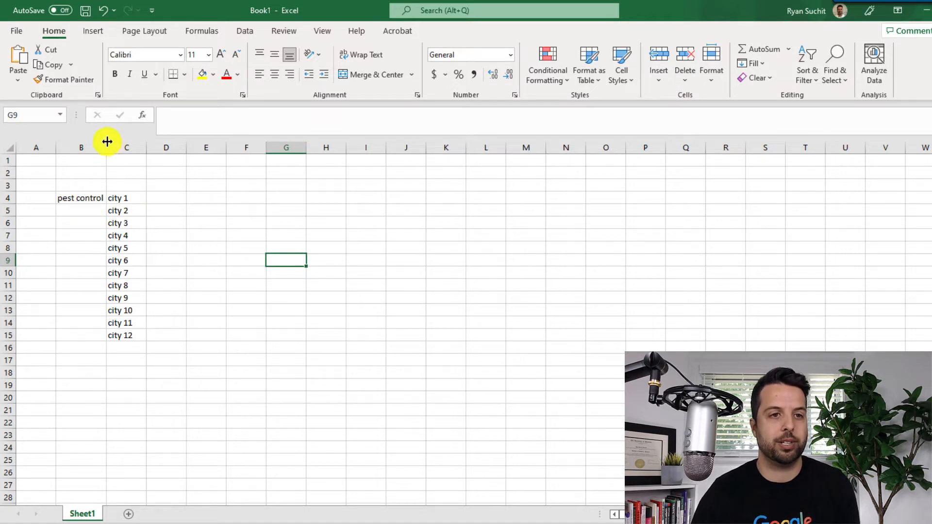
- Fill "pest control" from B4 down to B15 so every city row has the keyword
click(78, 197)
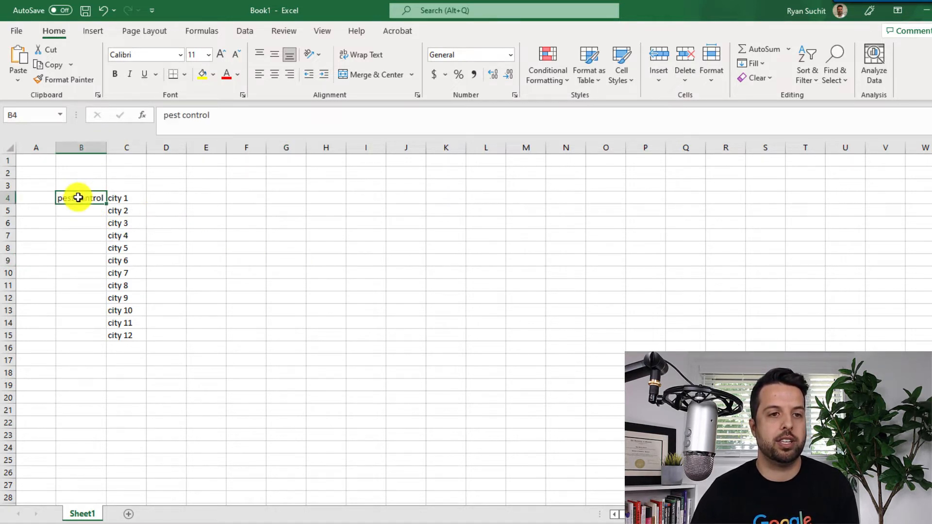
double_click(106, 203)
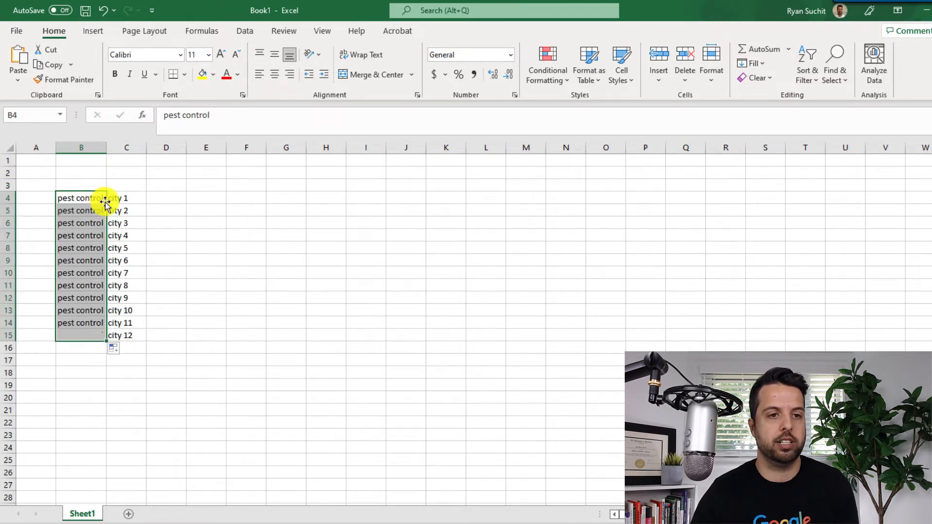
click(263, 335)
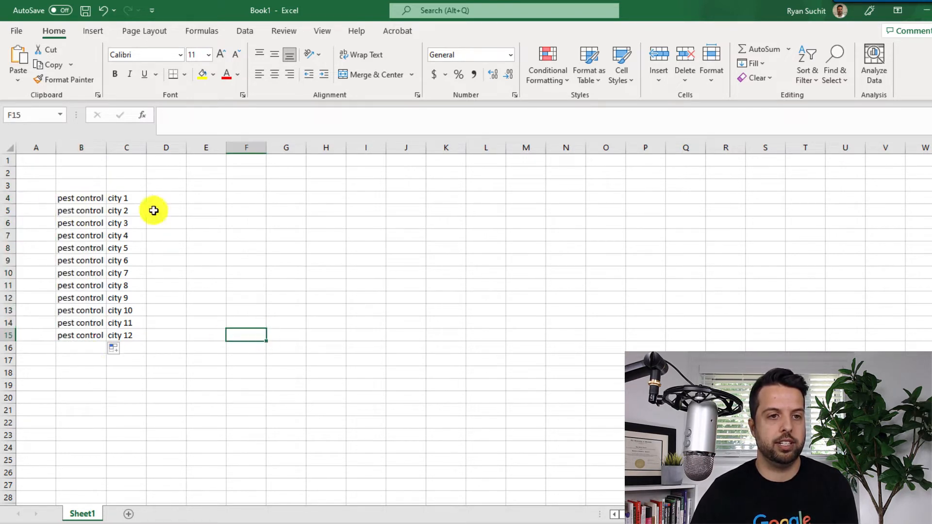
click(92, 351)
click(241, 372)
click(75, 351)
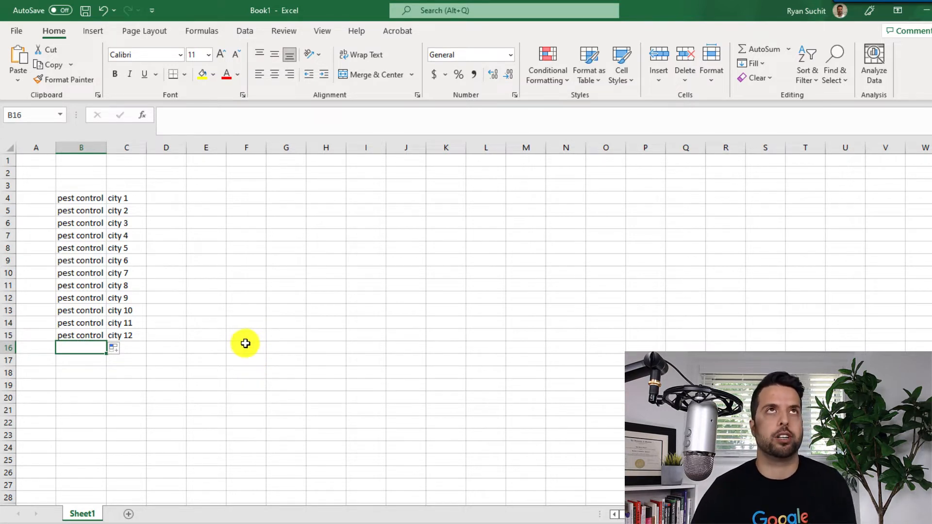
click(244, 345)
- Copy the list of cities in C4:C15 and paste it directly underneath, starting in cell C16
click(130, 198)
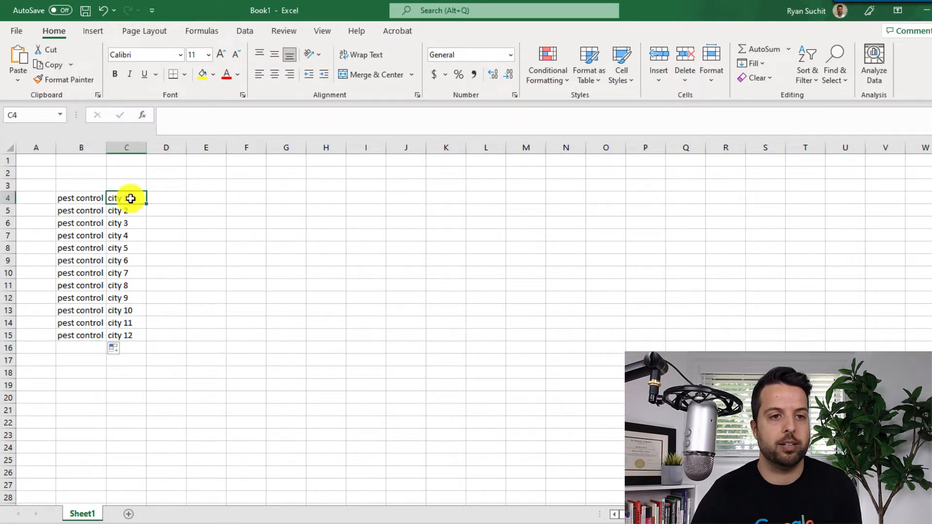
drag(130, 198, 134, 340)
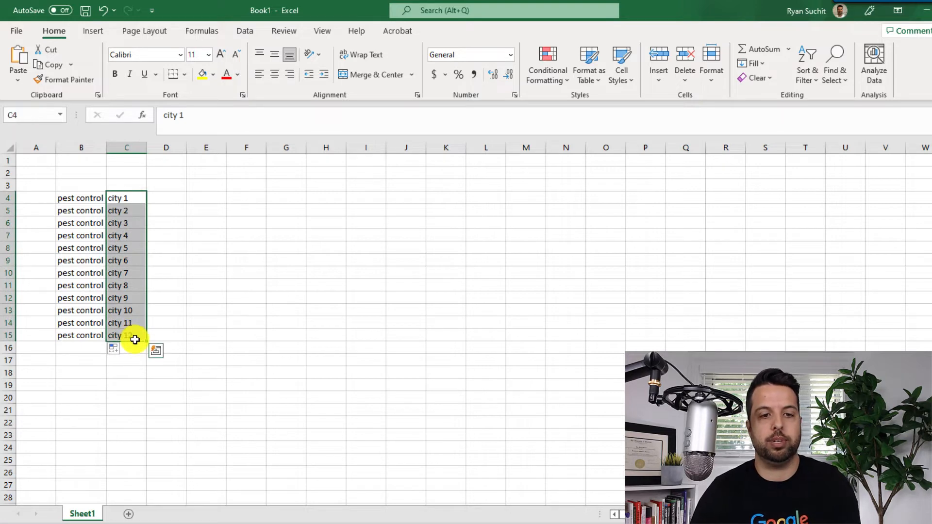
key(ctrl+c)
click(133, 347)
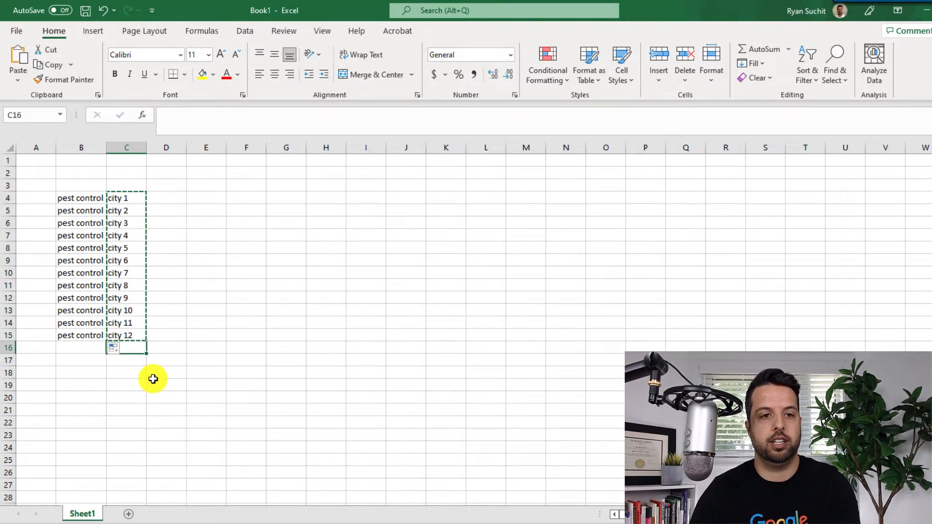
key(ctrl+v)
click(206, 361)
scroll(181, 337, down, 1)
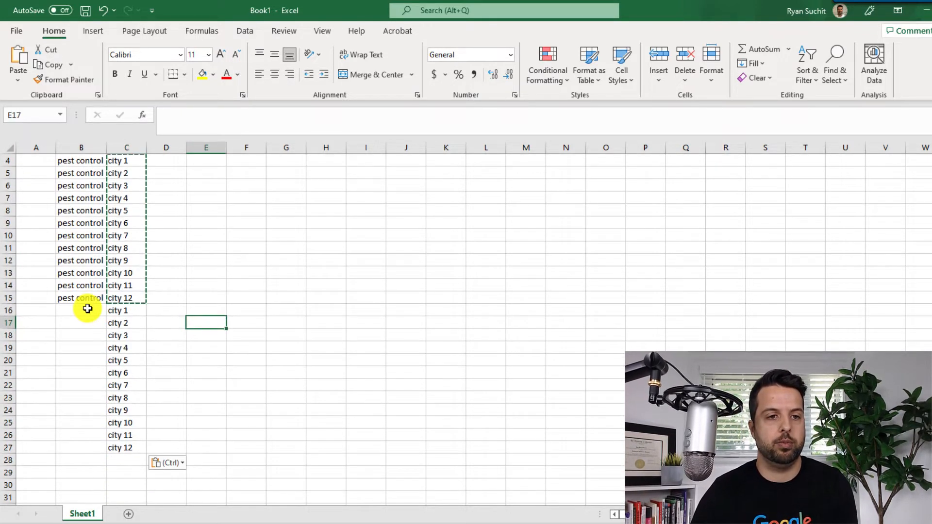
- Enter "exterminator" in cell B16 beside the second city 1 and auto-fit the width of column B
click(87, 308)
text(e)
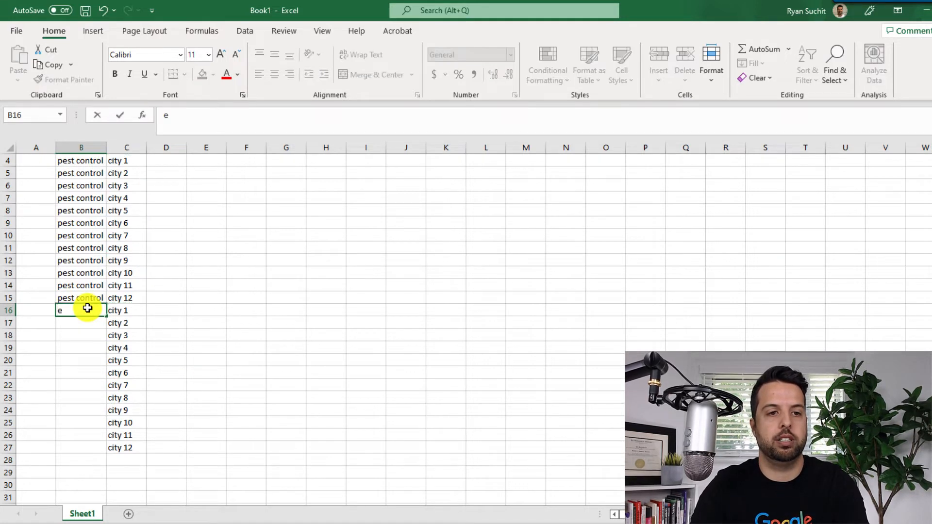
text(xterminator)
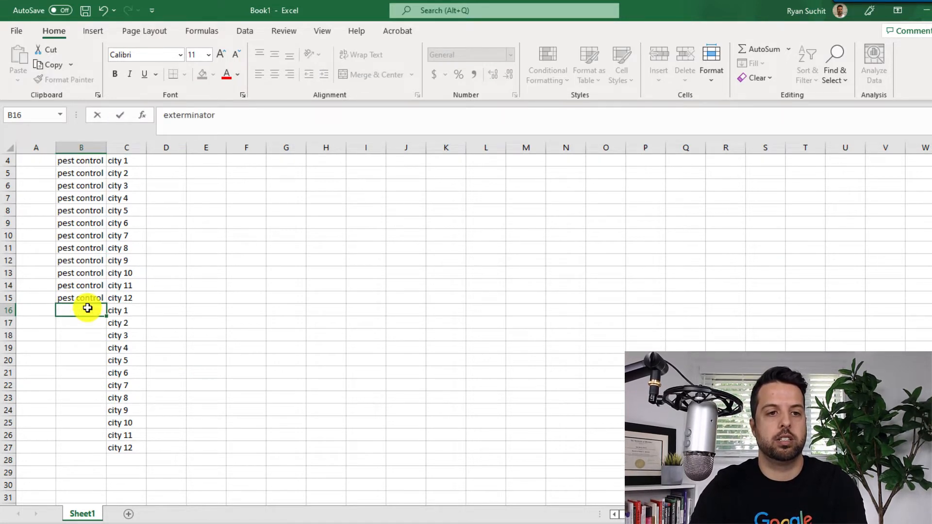
key(Return)
double_click(106, 146)
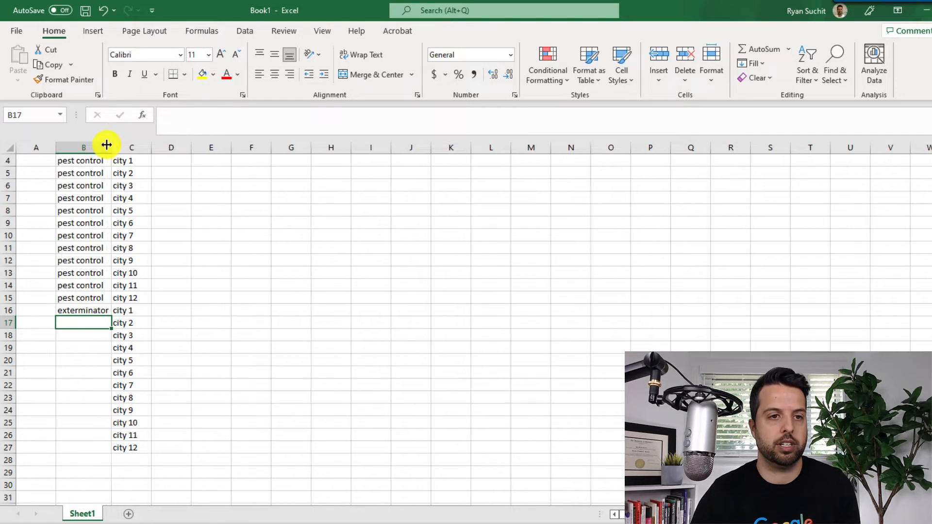
- Fill "exterminator" from B16 down to B27 alongside the second list of cities
click(96, 309)
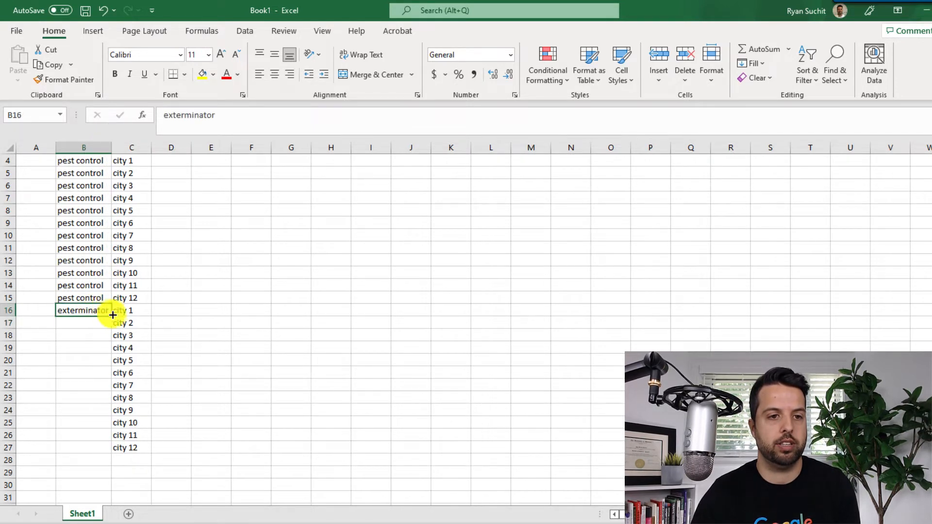
double_click(111, 316)
click(256, 335)
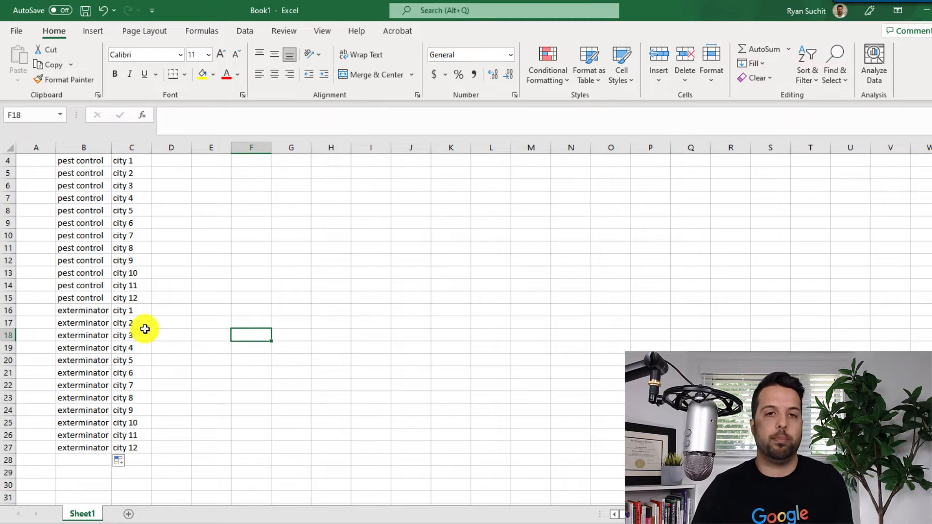
- Enter a double quotation mark in cells A4 and D4, on either side of the first keyword and city
scroll(145, 318, up, 1)
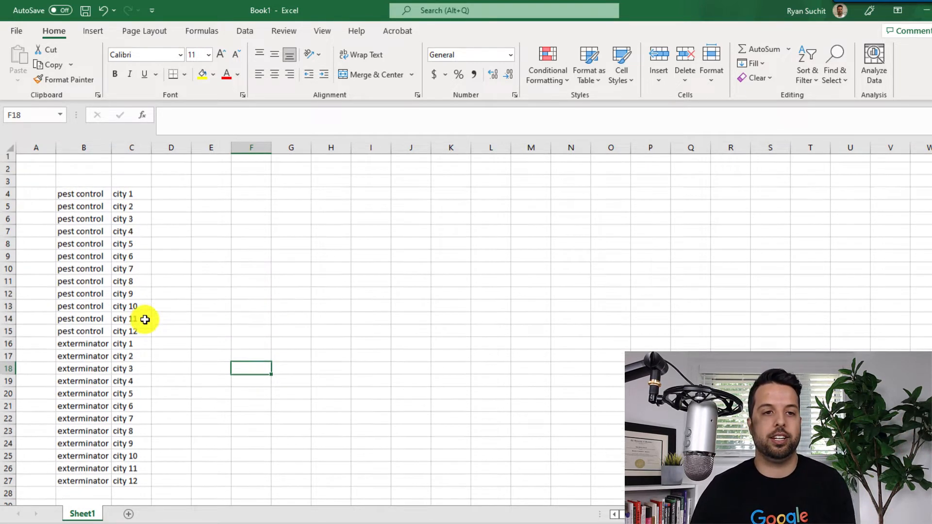
click(171, 193)
click(276, 208)
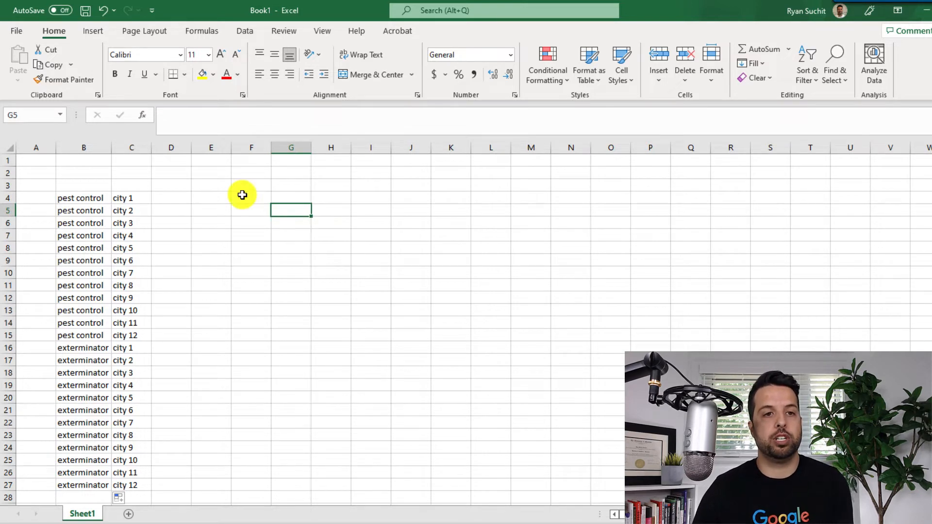
click(38, 194)
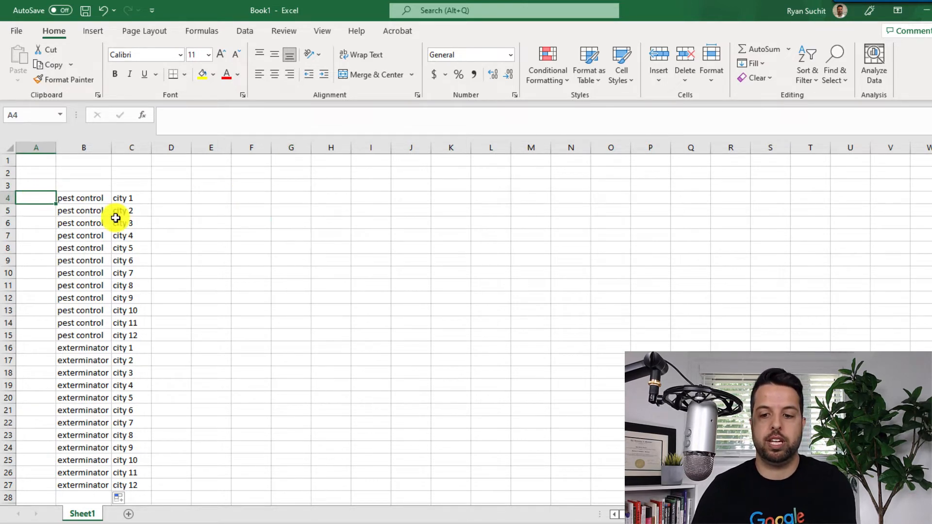
text(")
click(169, 199)
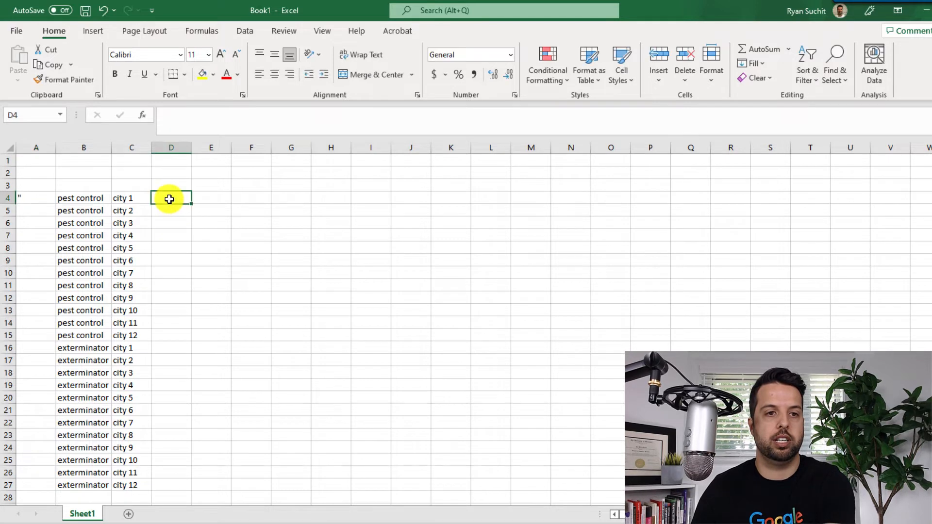
text(")
click(218, 255)
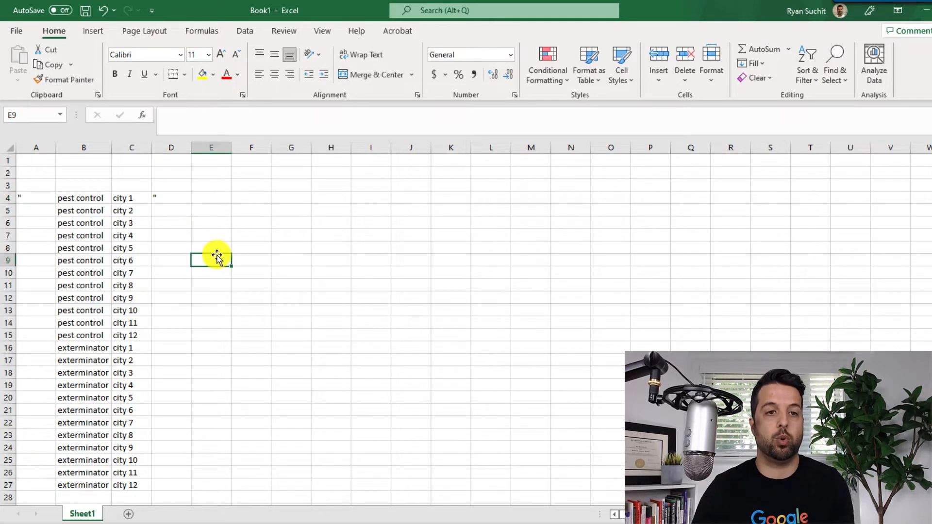
- Fill the quotation marks in A4 and D4 down their columns to row 27
click(30, 196)
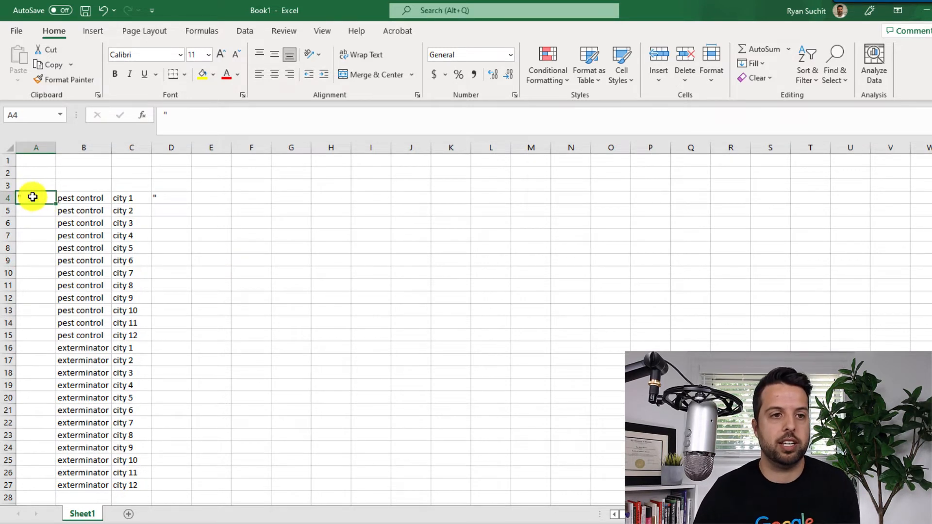
double_click(55, 203)
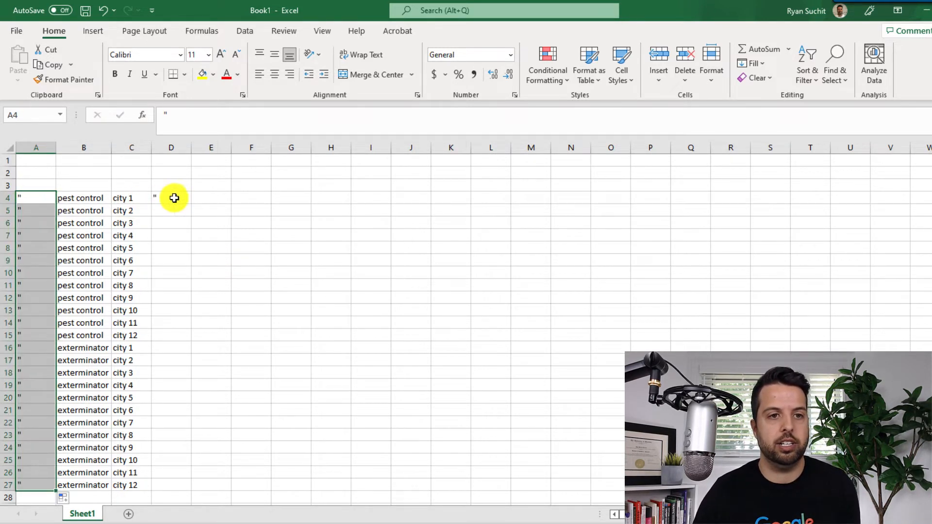
click(188, 203)
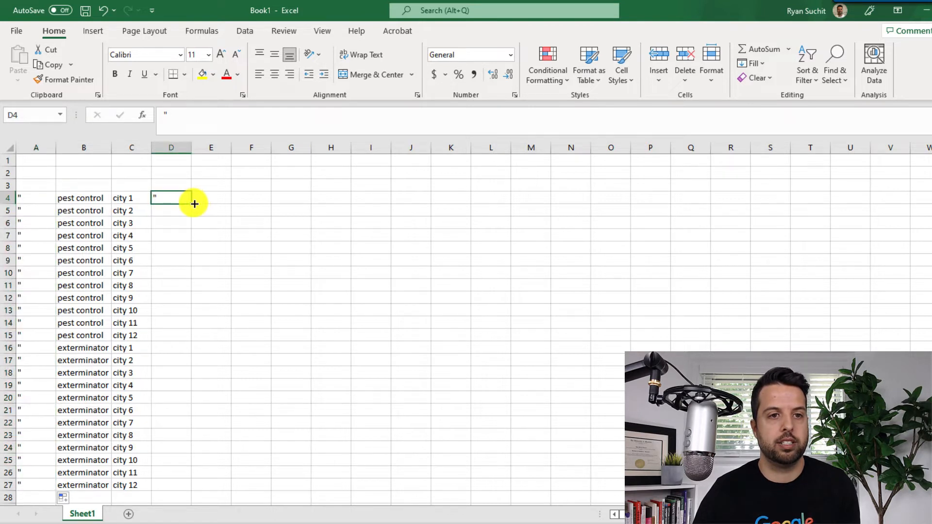
double_click(194, 204)
click(274, 244)
- Start a CONCATENATE formula in cell E4, removing the extra parenthesis before the function name
click(227, 201)
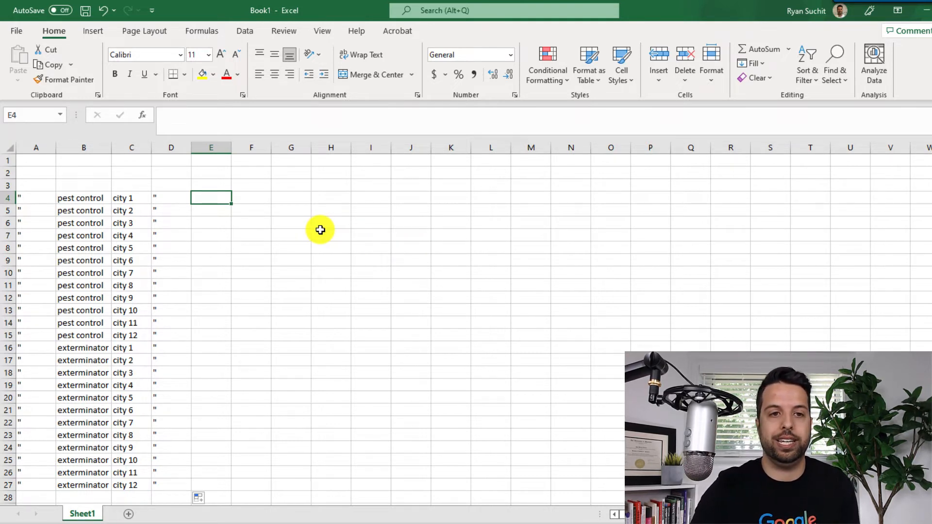
text(=)
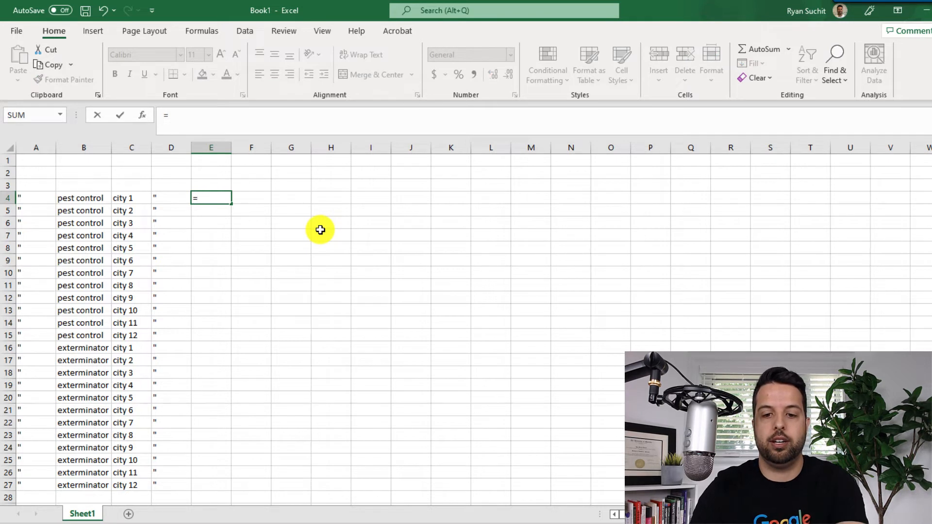
text((con)
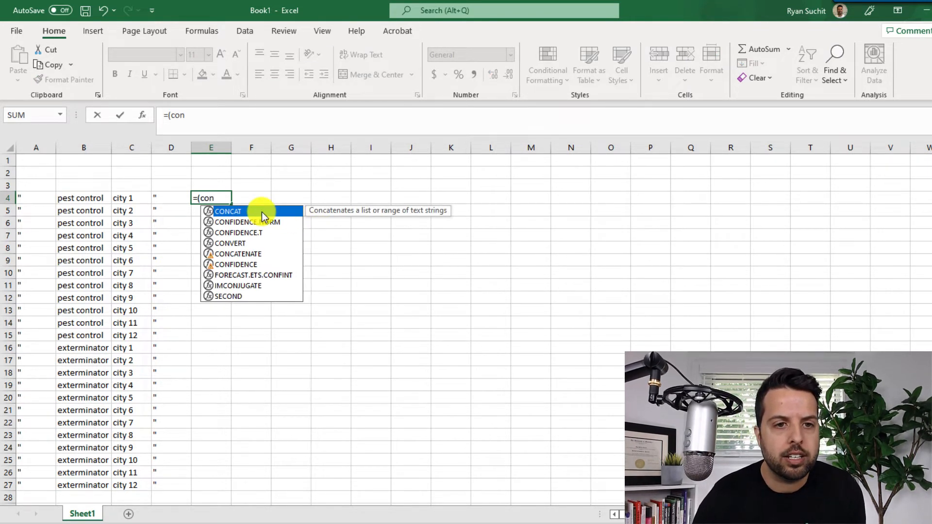
double_click(237, 258)
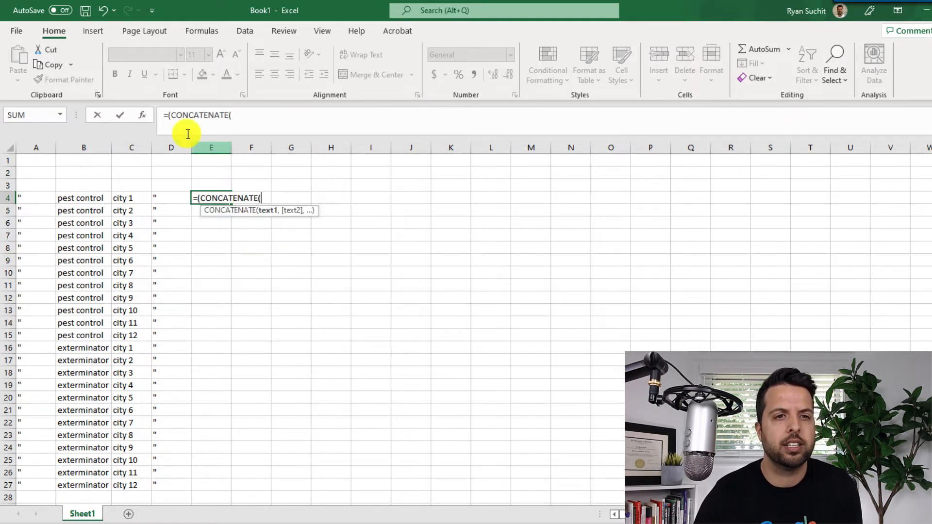
click(172, 115)
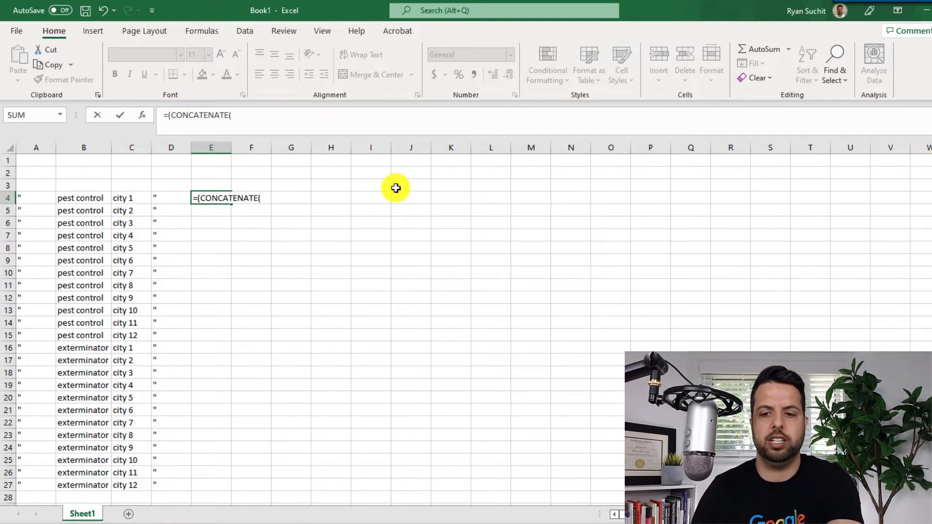
key(Delete)
click(271, 115)
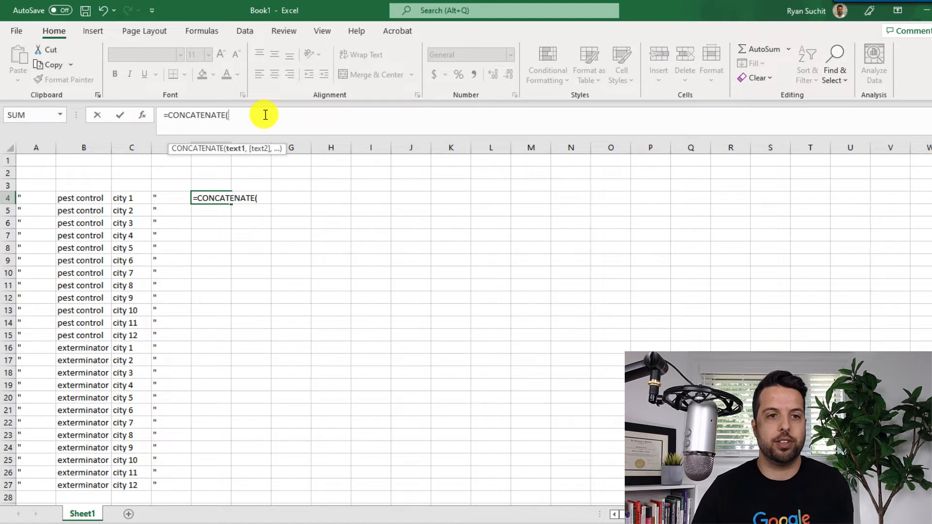
- Complete the E4 formula as =CONCATENATE(A4,B4," ",C4,D4), with a space between the keyword and the city
click(30, 199)
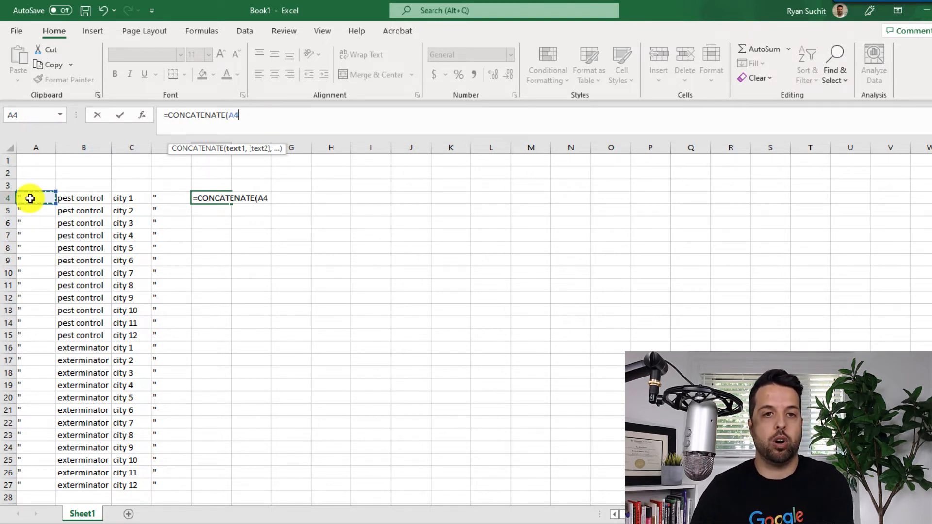
text(,)
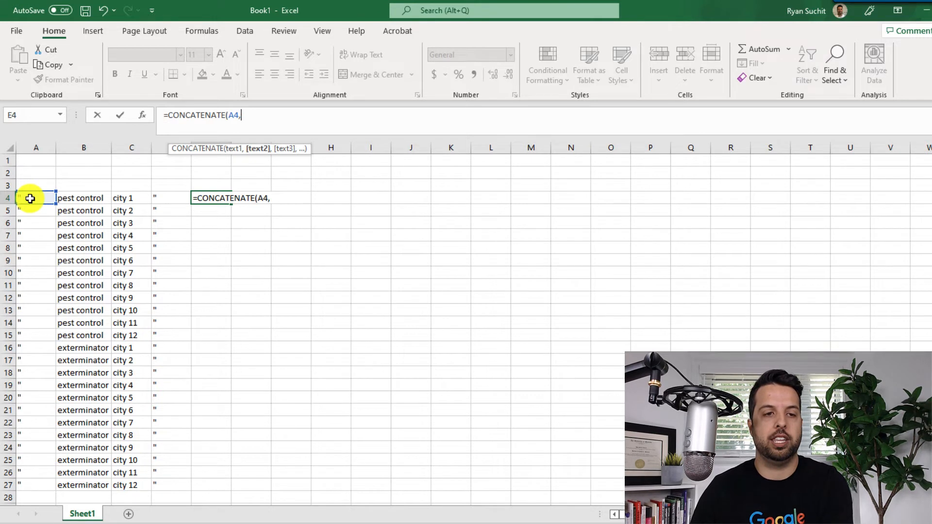
click(76, 199)
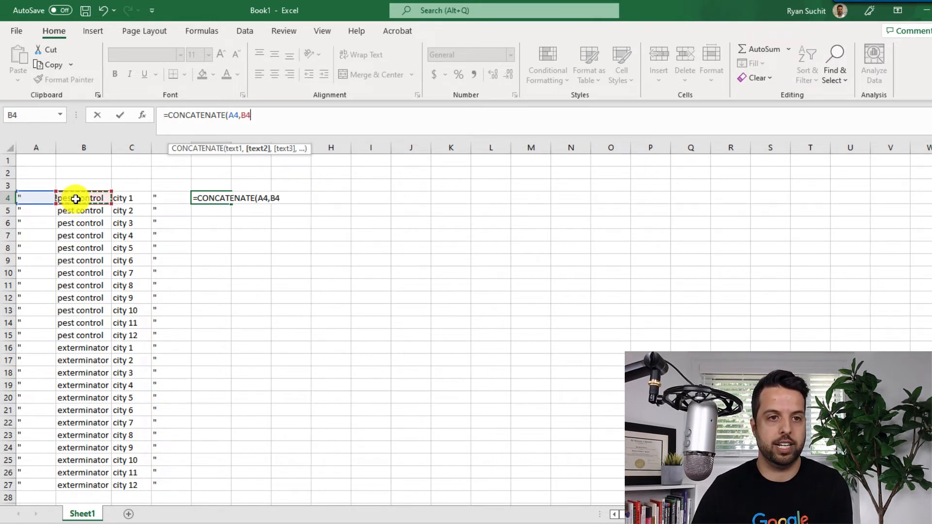
text(,)
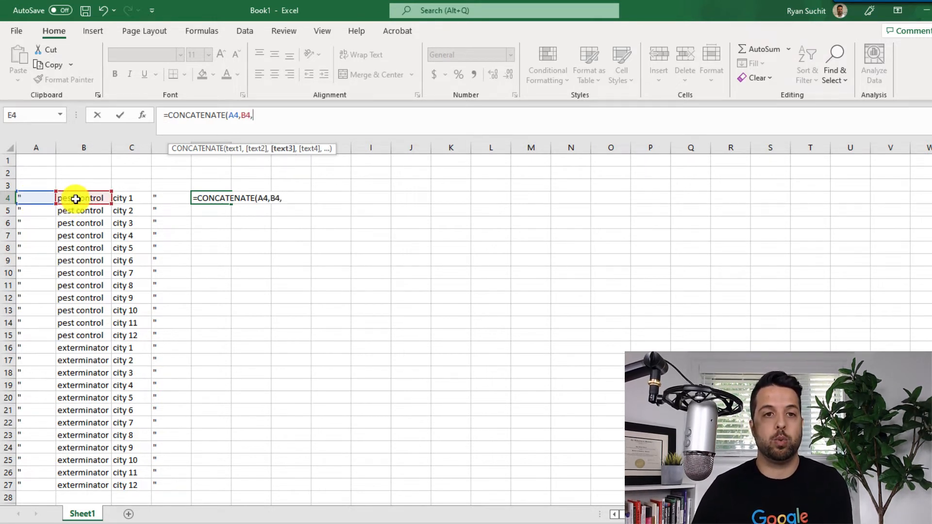
text(" )
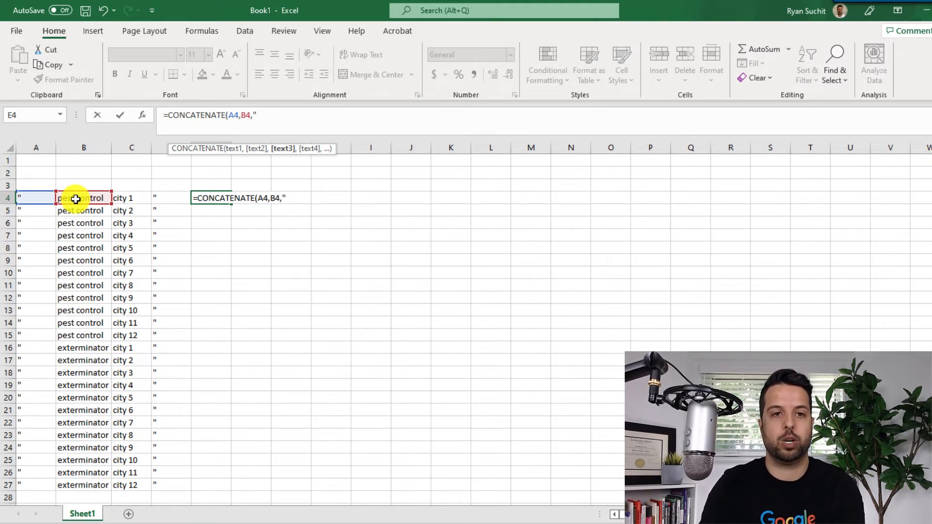
text(",)
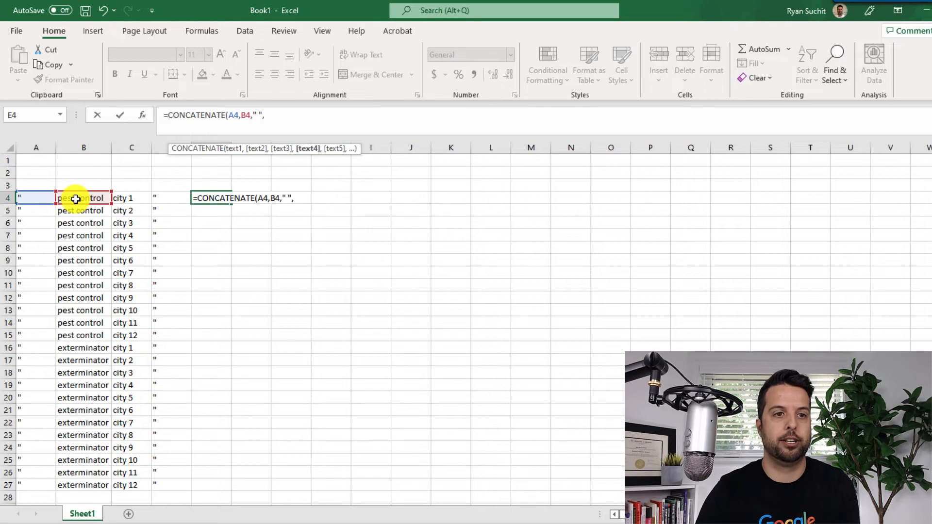
click(137, 196)
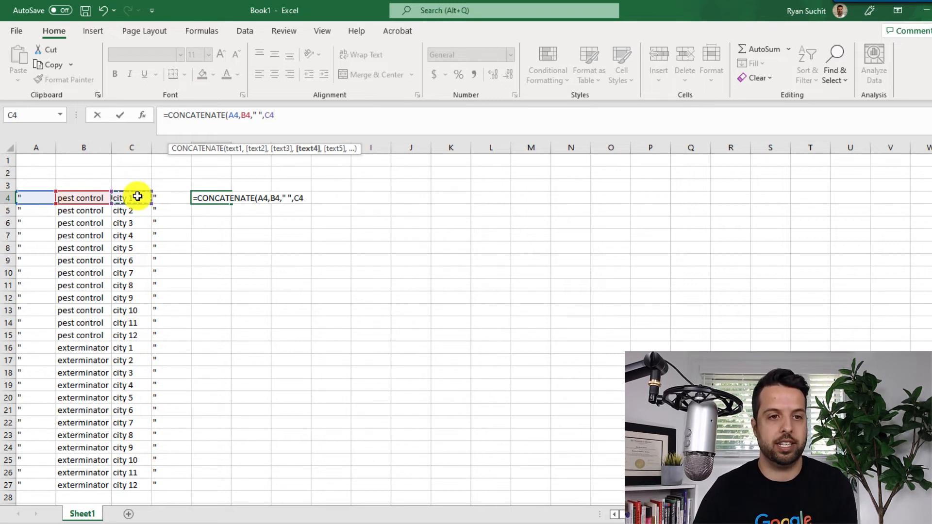
text(,)
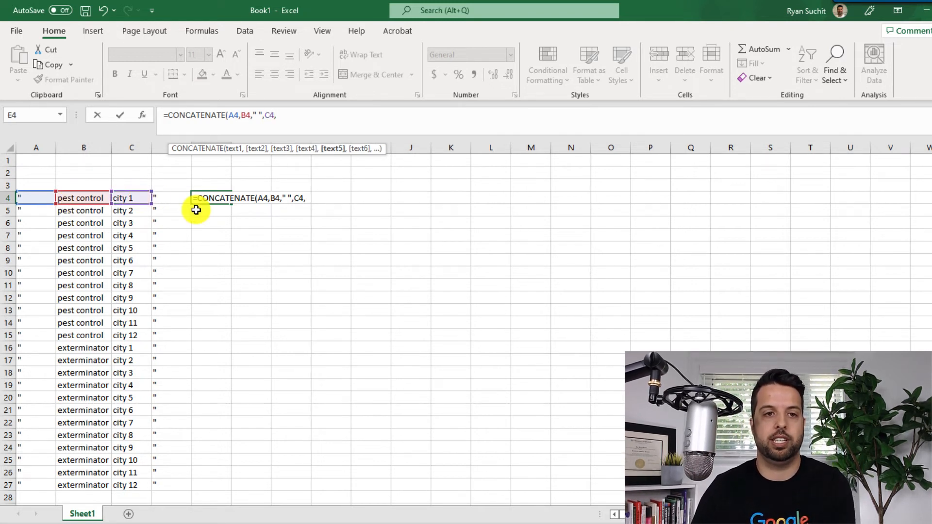
click(170, 198)
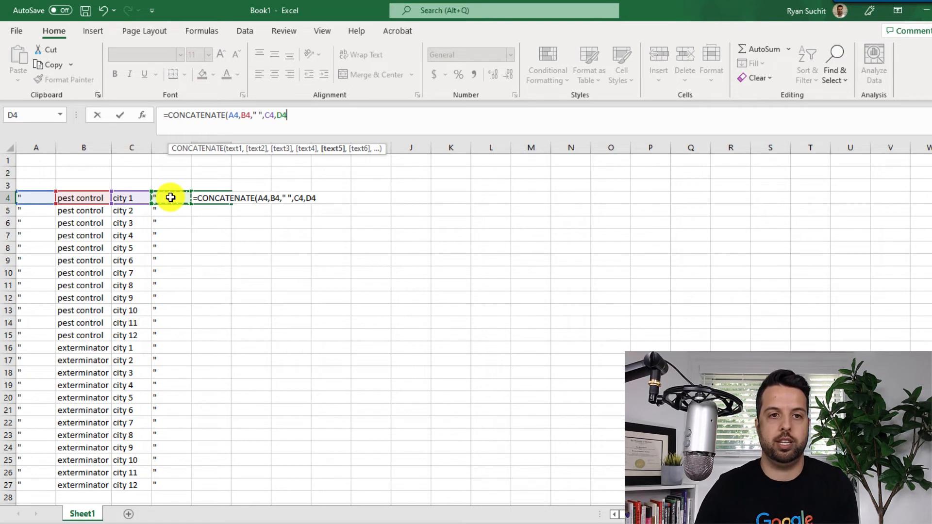
key(Return)
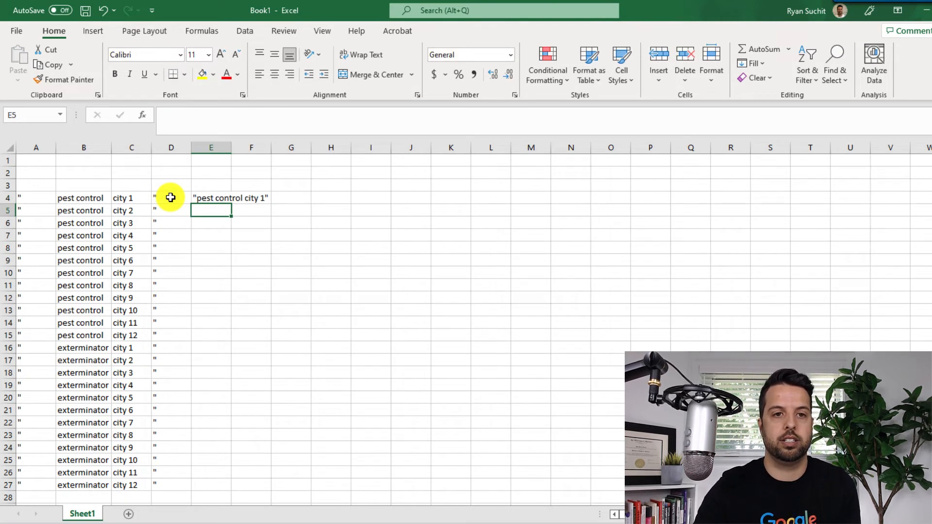
- Fill the CONCATENATE formula from E4 down to E27 and auto-fit the width of column E
double_click(232, 147)
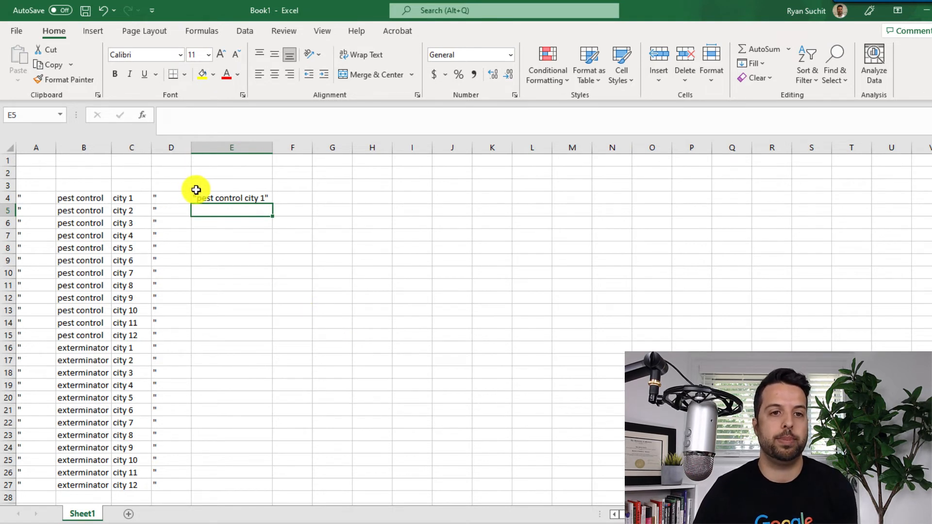
click(224, 197)
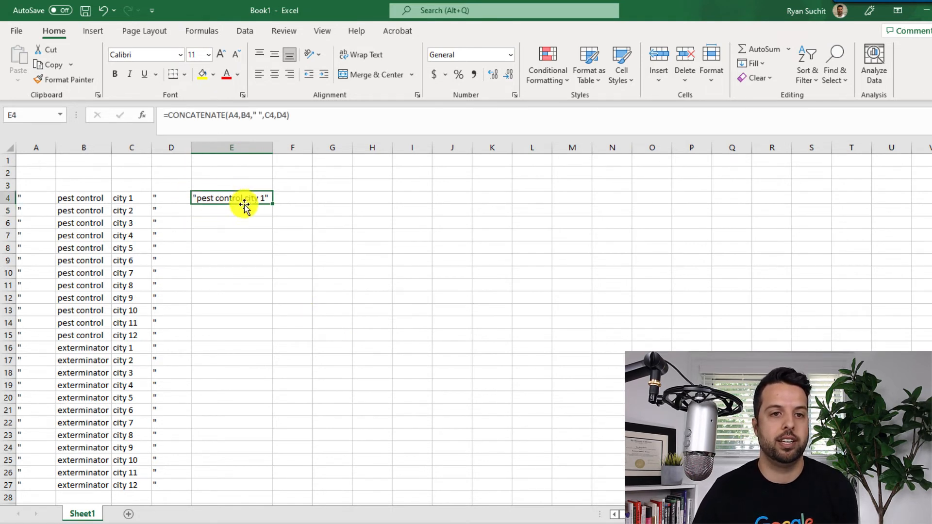
double_click(272, 201)
scroll(296, 252, down, 3)
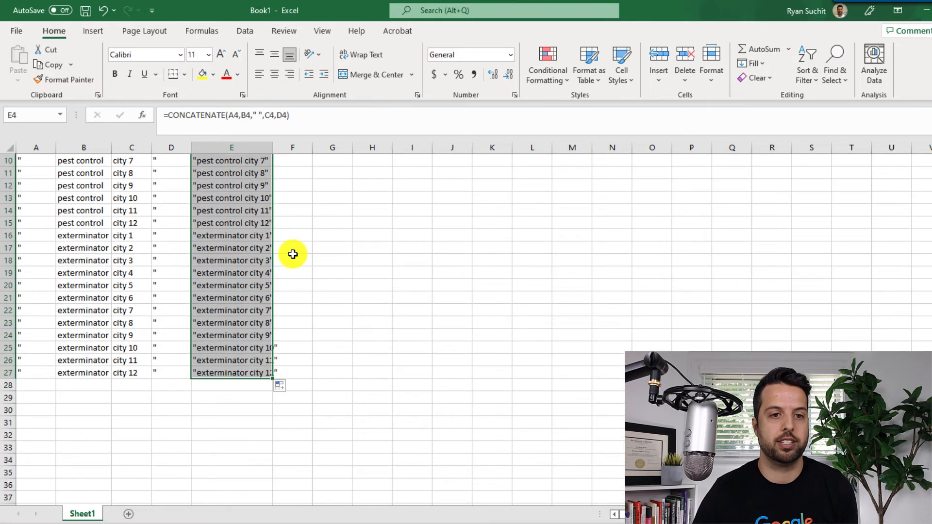
click(332, 281)
scroll(294, 304, up, 3)
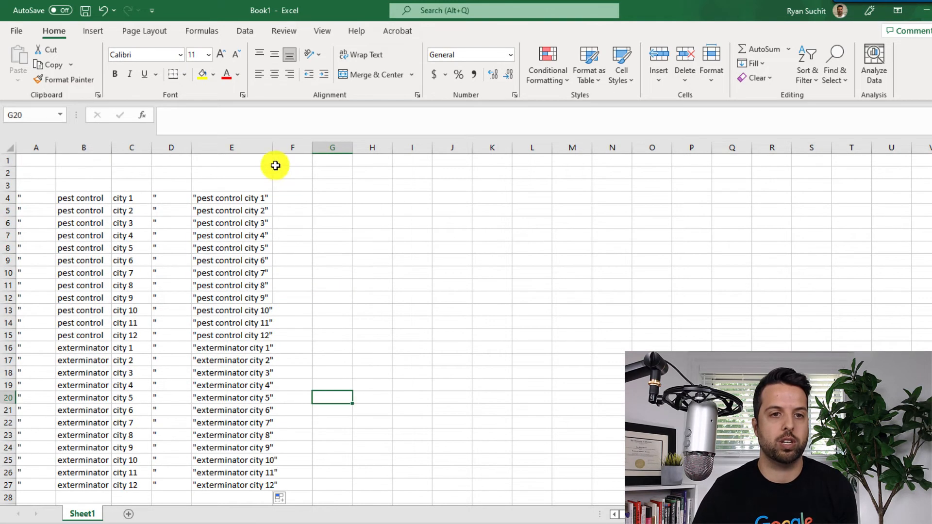
double_click(272, 144)
click(326, 219)
- Copy the combined keywords in E4:E27 and paste them as values only into column F starting at F4
drag(242, 197, 254, 348)
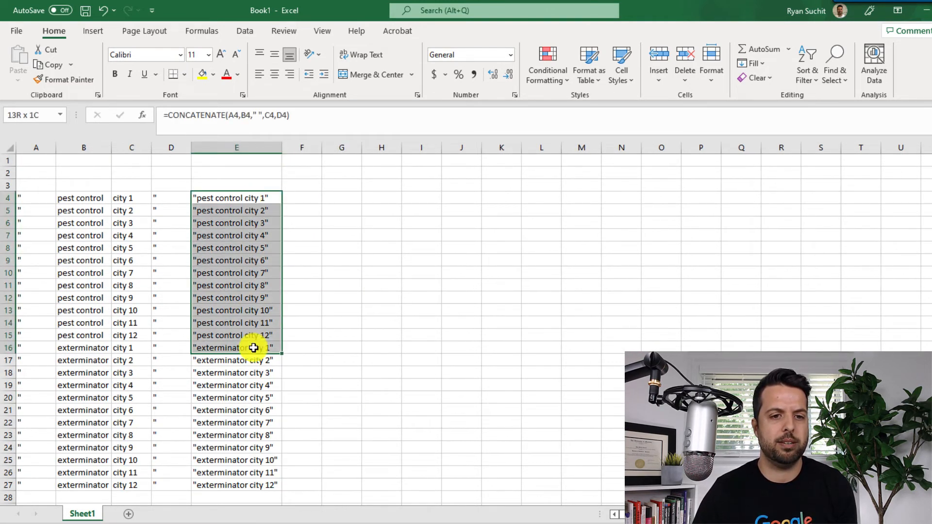
click(245, 297)
click(250, 223)
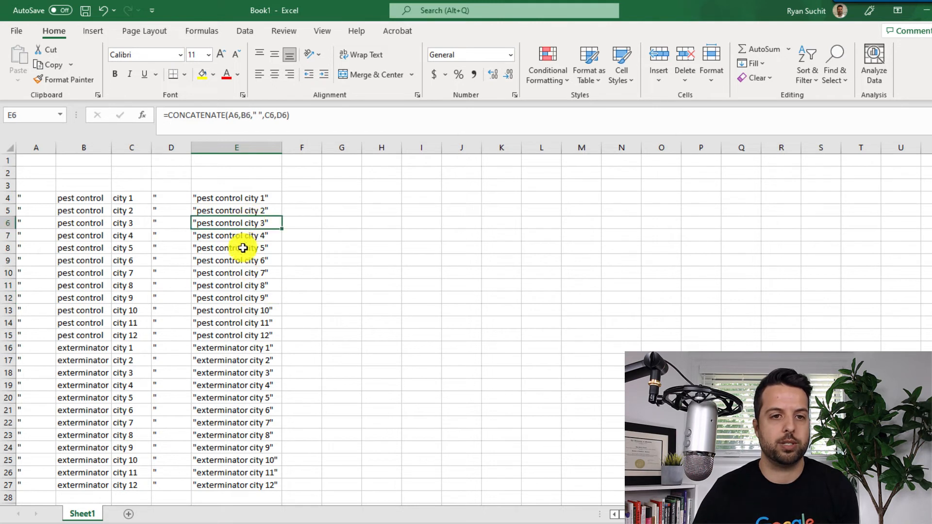
click(243, 248)
drag(272, 197, 271, 480)
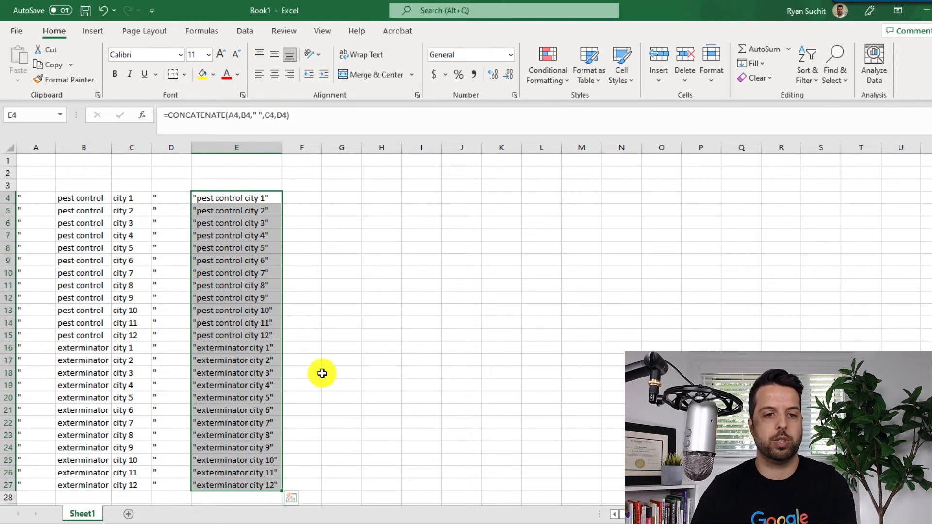
scroll(244, 356, down, 1)
scroll(243, 356, up, 1)
key(ctrl+c)
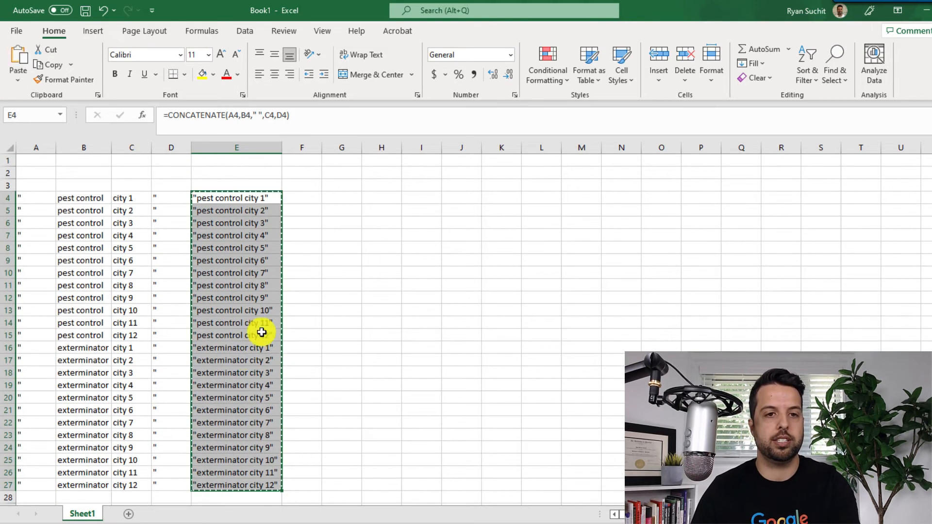
click(304, 199)
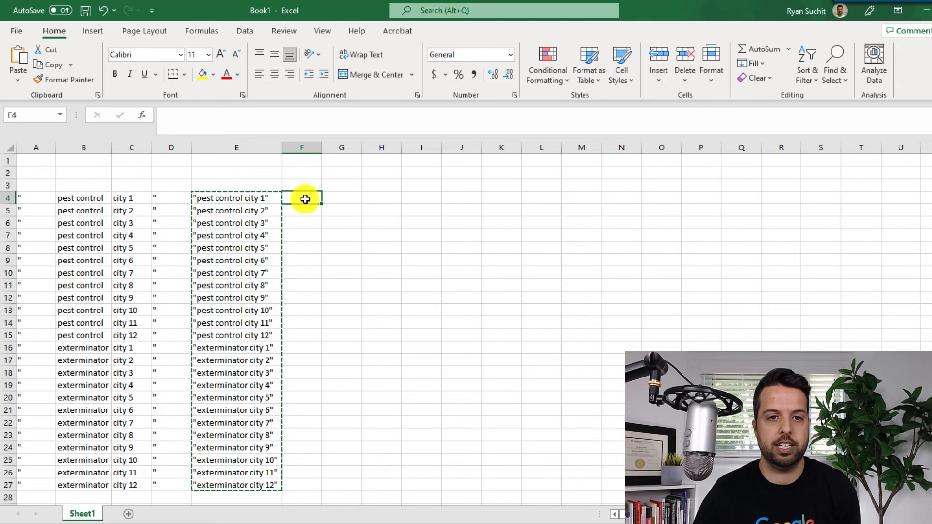
right_click(304, 199)
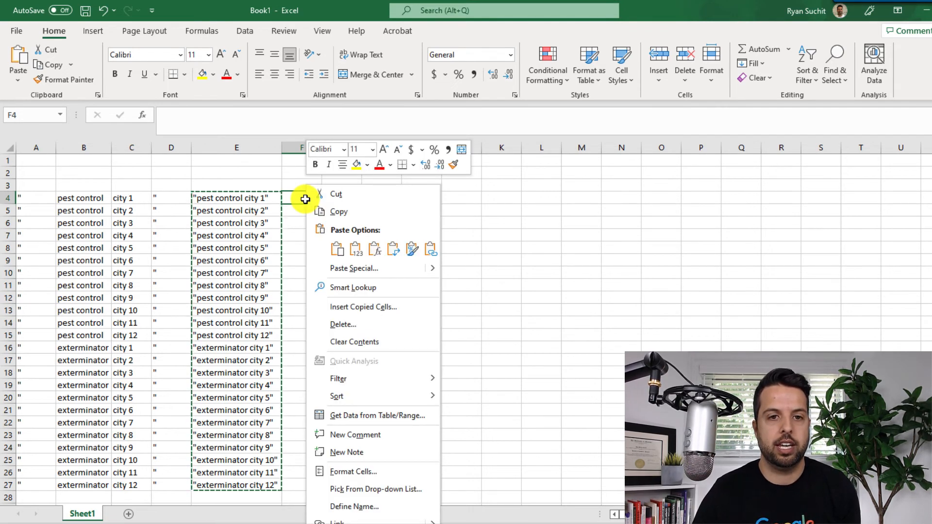
click(355, 250)
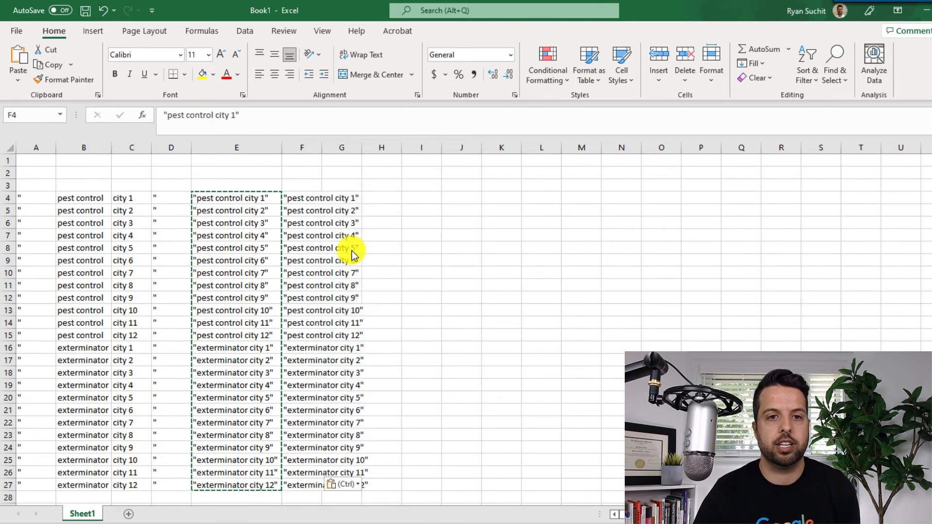
- Auto-fit the width of column F and select the pest control keywords in F4:F15
double_click(322, 147)
click(334, 216)
click(334, 198)
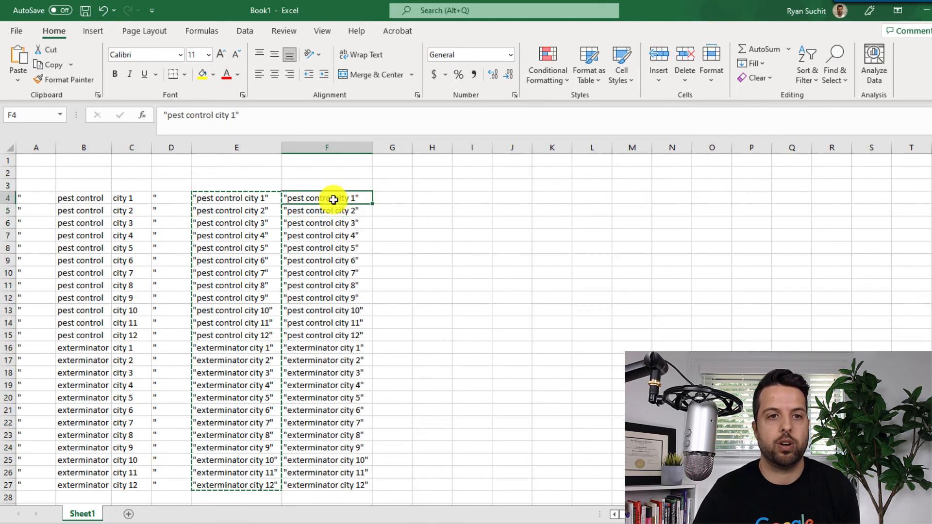
click(326, 298)
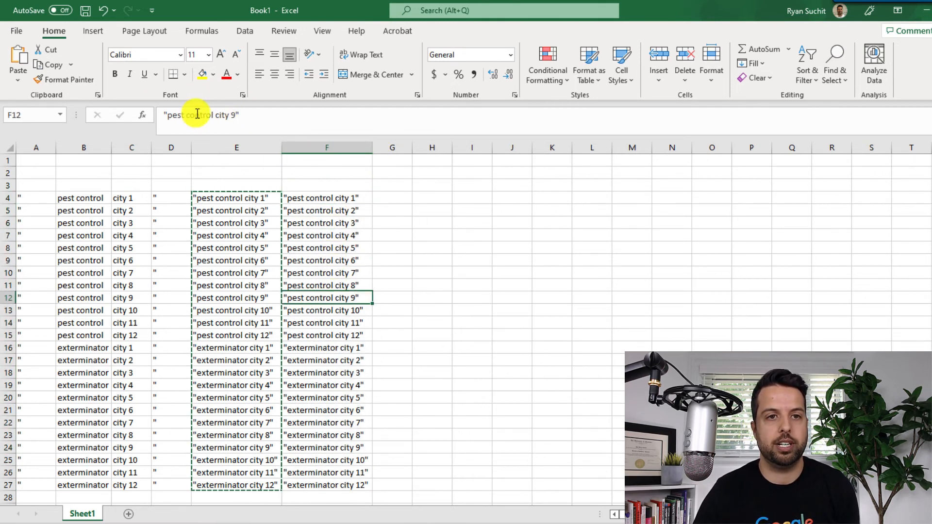
drag(346, 196, 348, 334)
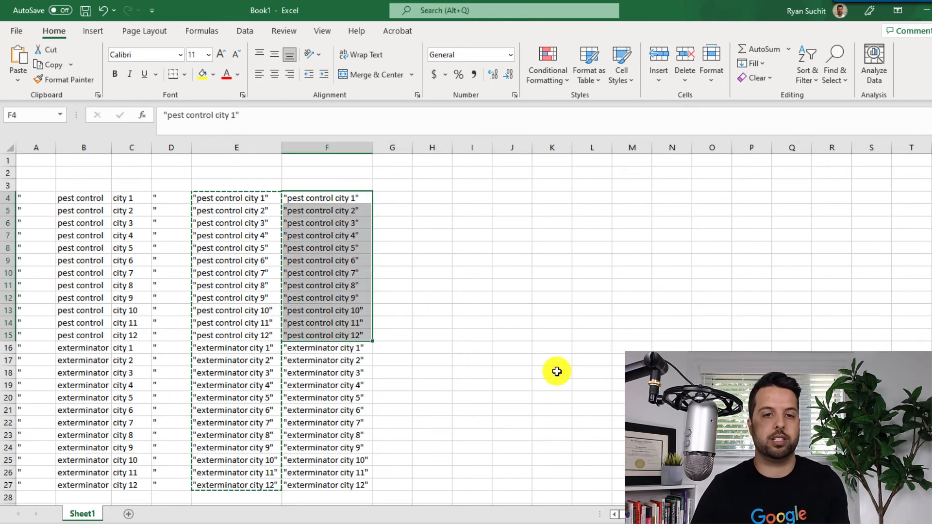